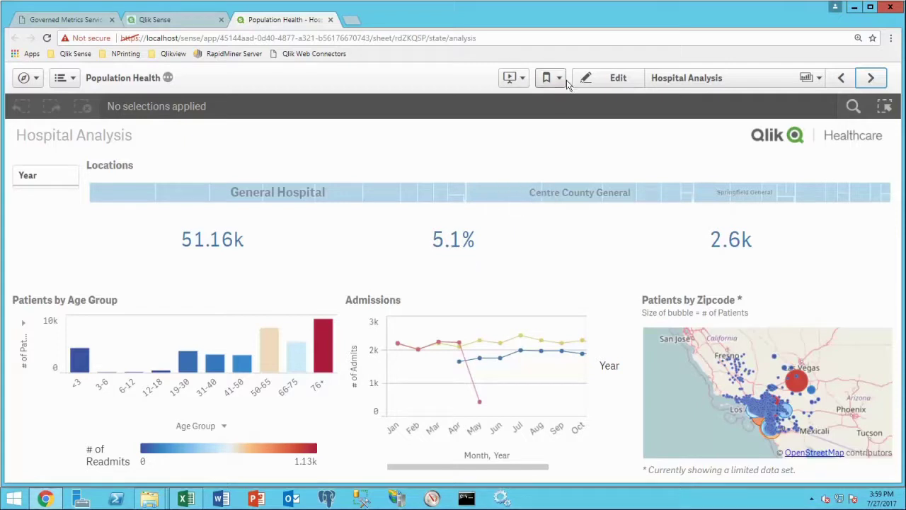
Switch the Hospital Analysis sheet into edit mode
left_click(607, 77)
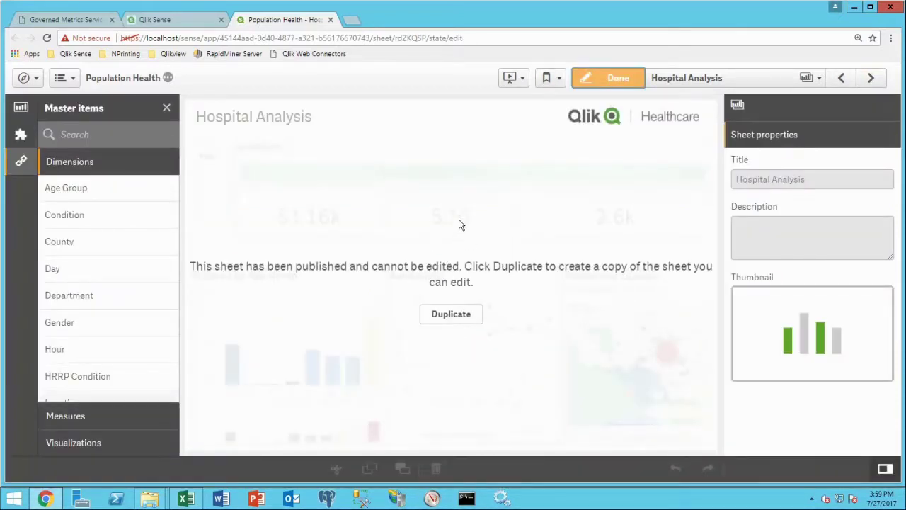
Preview the # of Admits, # of Patients, # of Readmits and Avg LOS measures, then list master dimensions
left_click(74, 418)
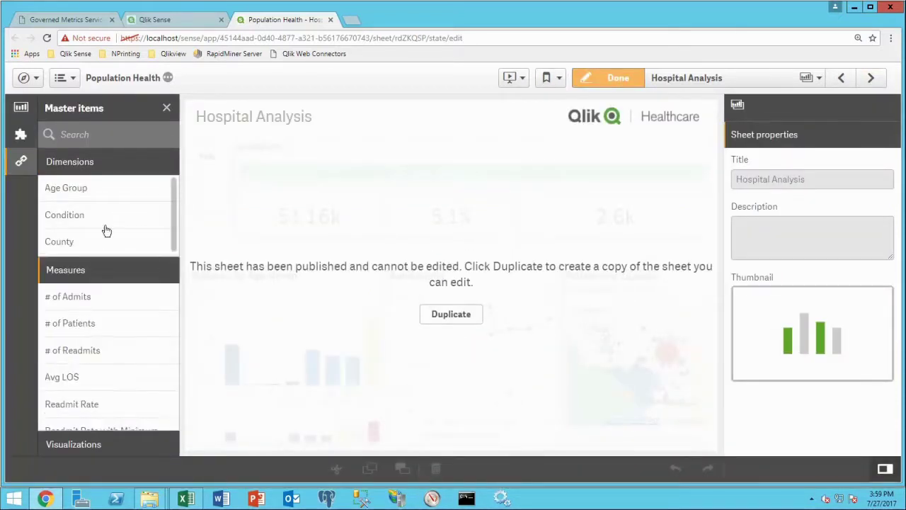
left_click(95, 224)
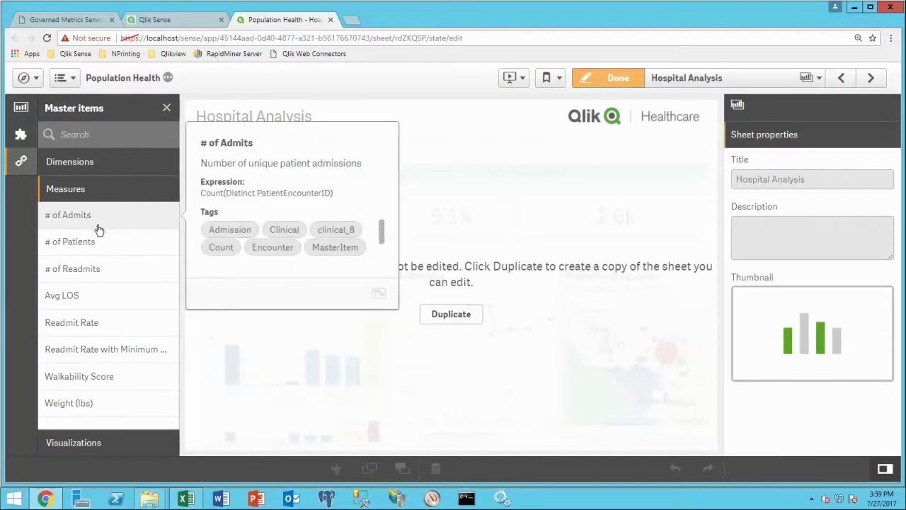
left_click(106, 243)
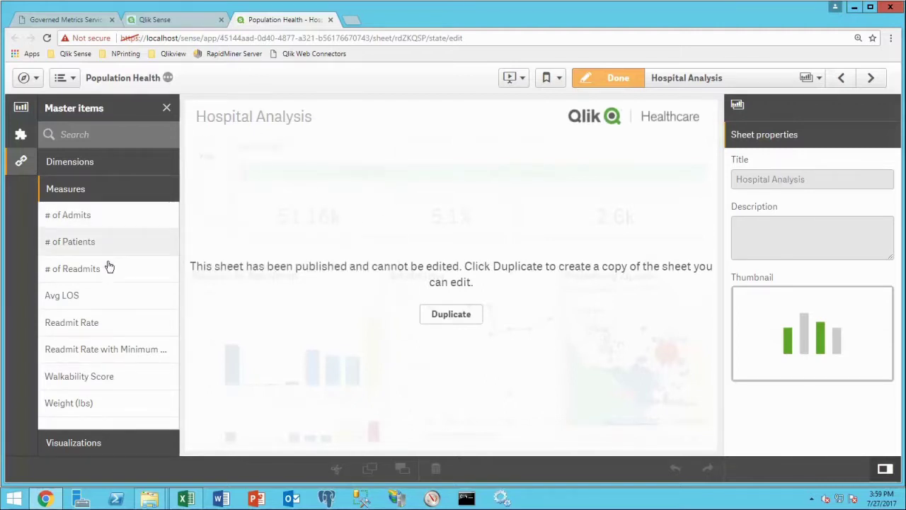
left_click(105, 272)
left_click(106, 296)
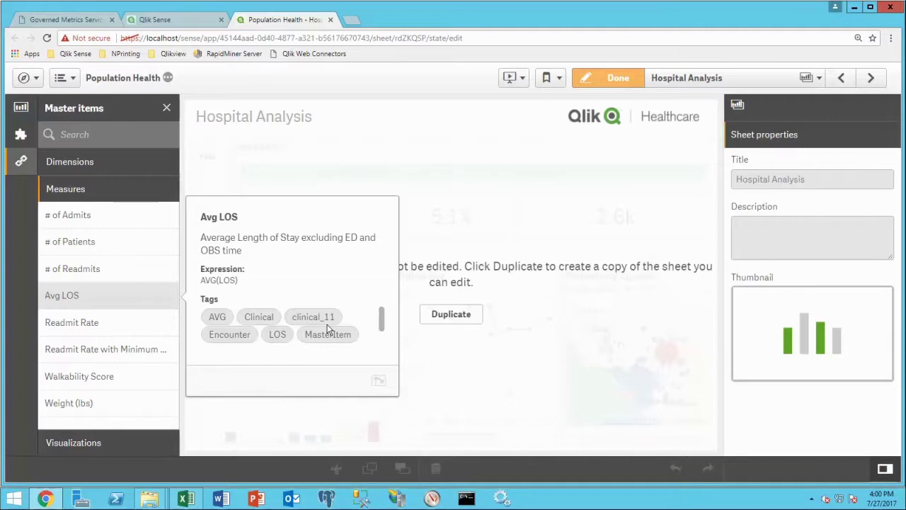
left_click(80, 164)
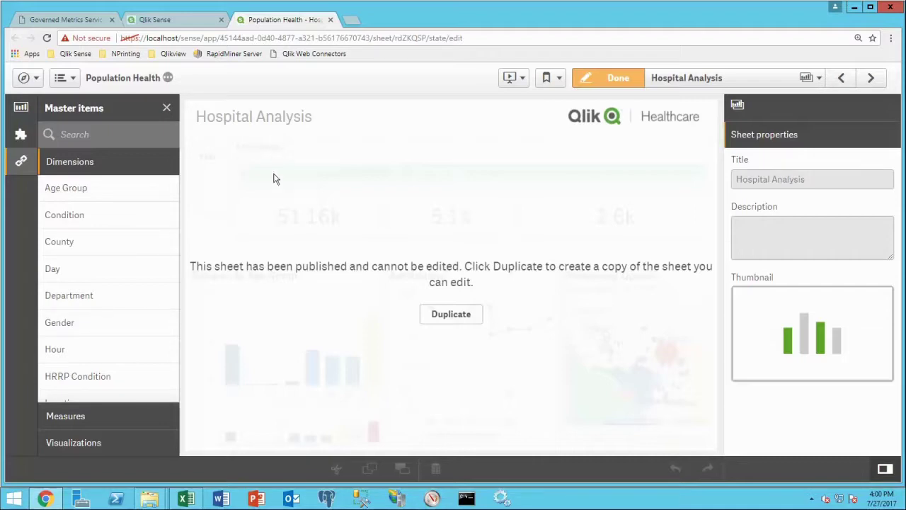
left_click(186, 498)
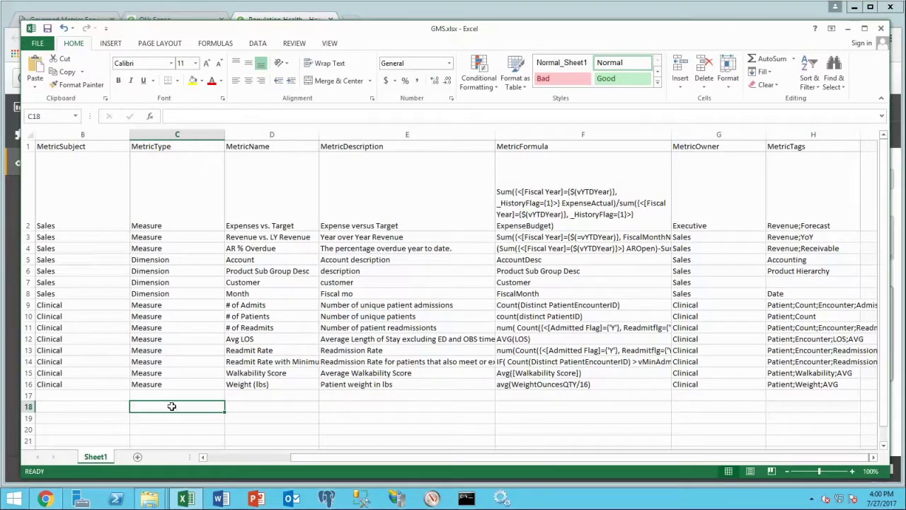
Select cell B17 to start a new metric row below Weight (lbs)
left_click(97, 396)
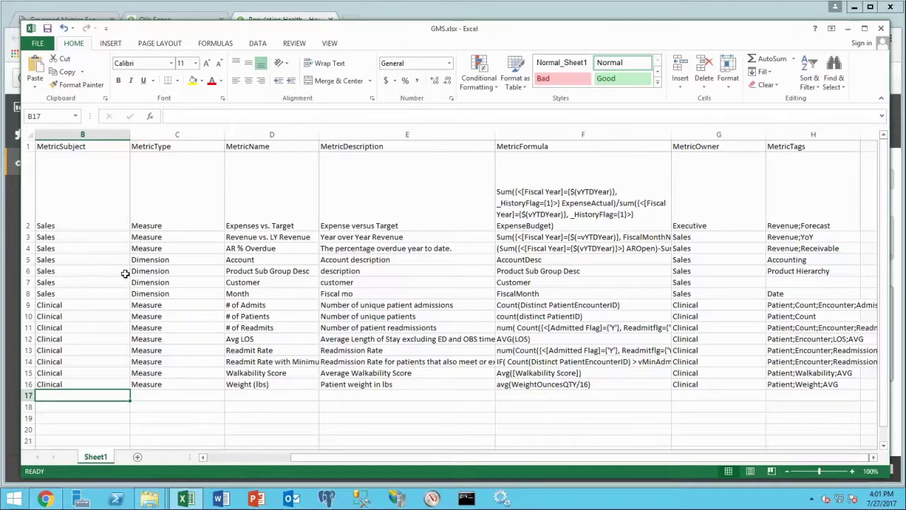
Fill row 17 with Clinical, Dimension, aaaCondition and the patient-condition description
type("Clinical")
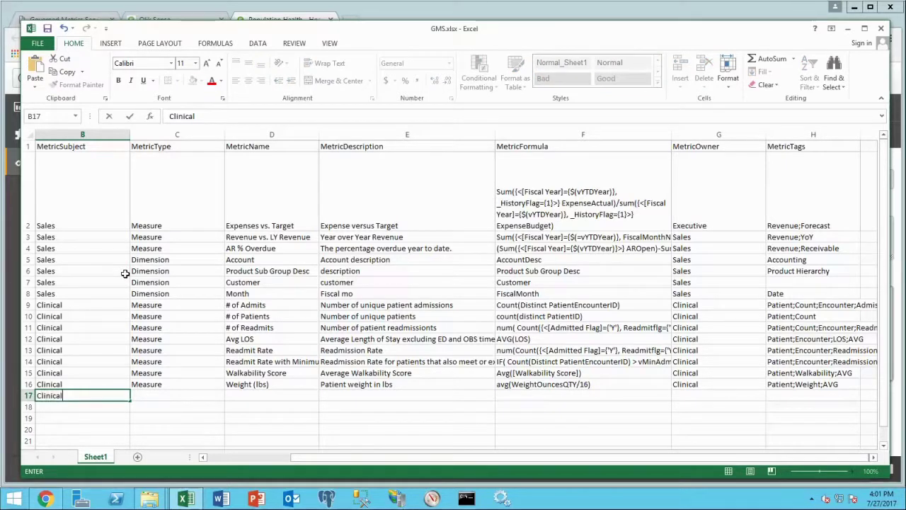
key("Tab")
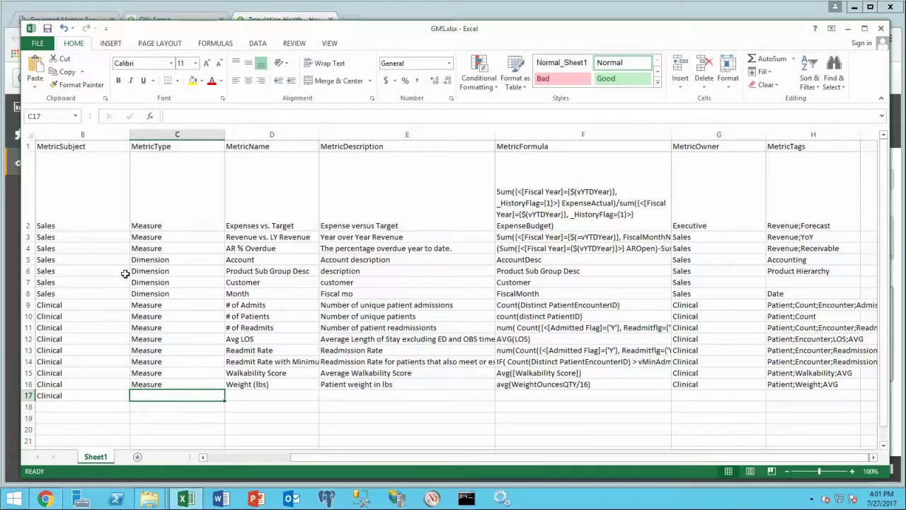
type("Dimension")
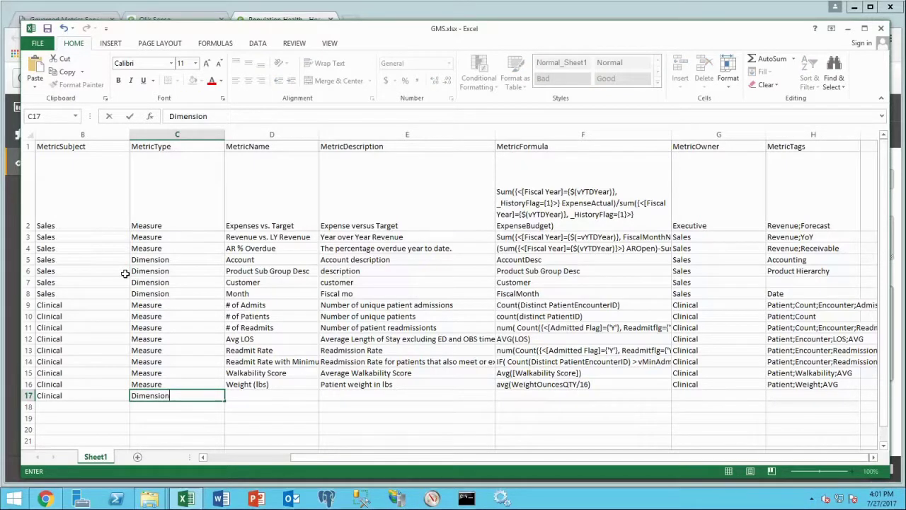
key("Tab")
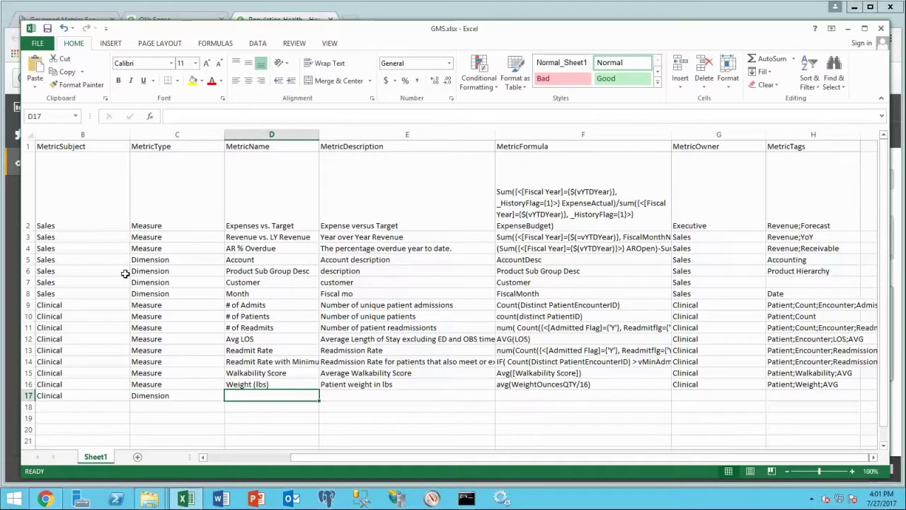
type("aaaCondition")
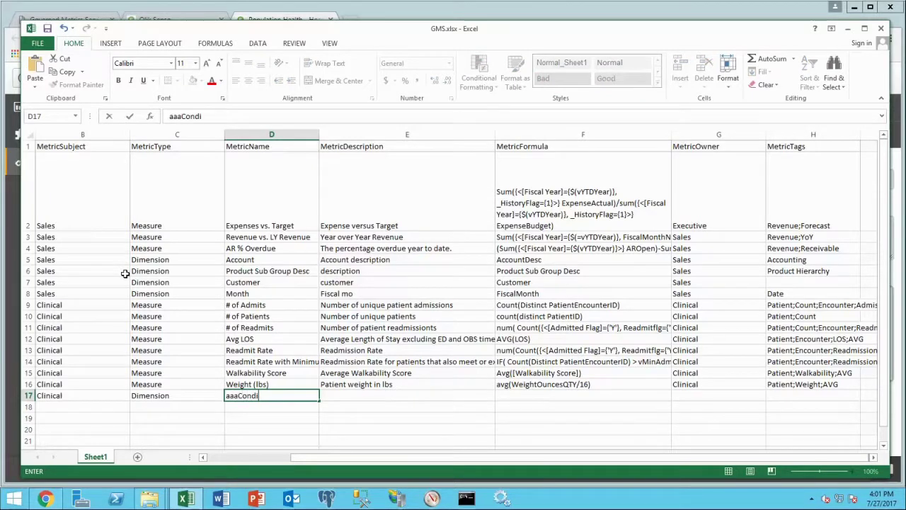
key("ctrl+Return")
key("Tab")
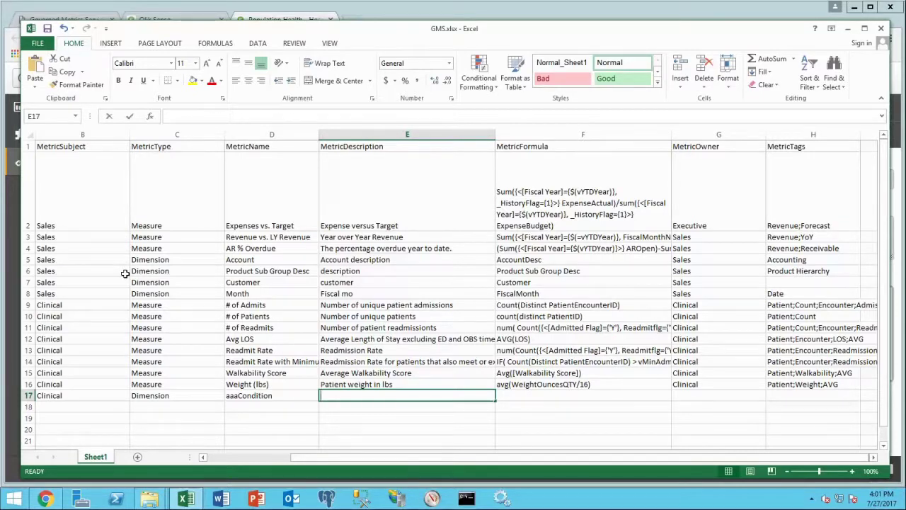
type("This is how we ca")
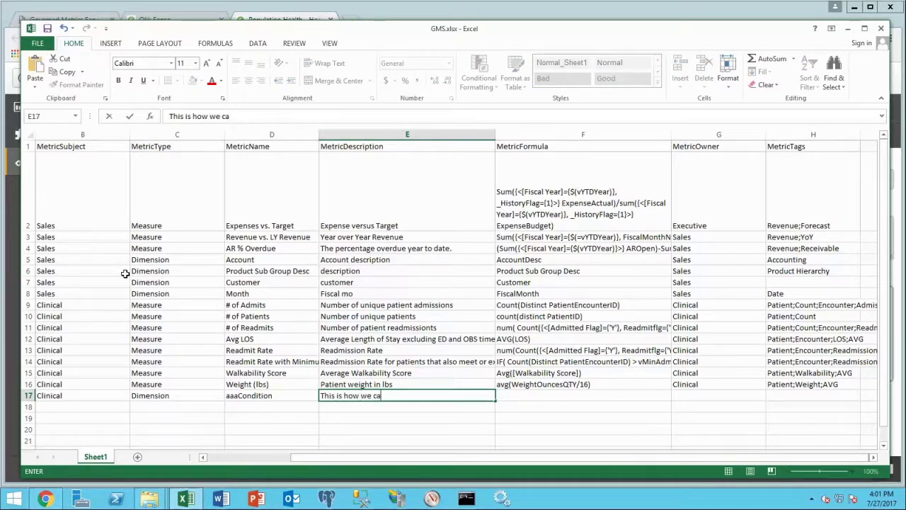
type("lculate the p")
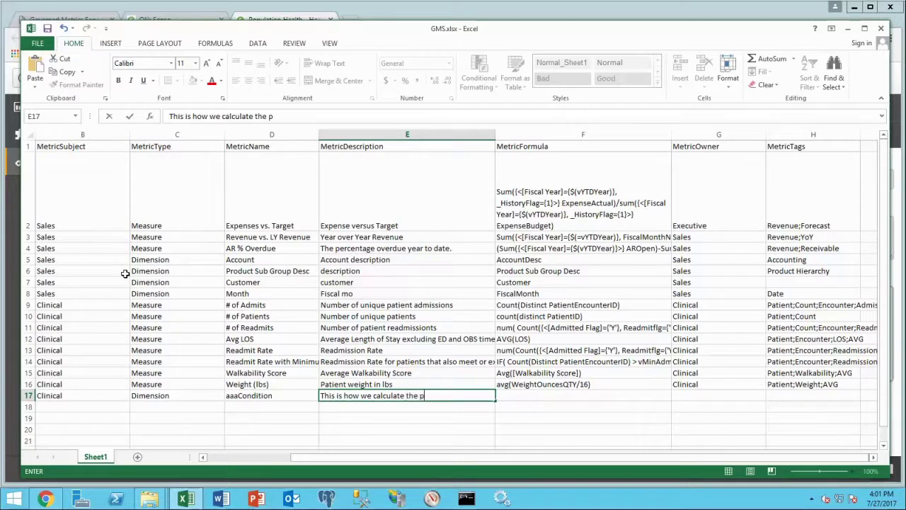
type("atients cond ...")
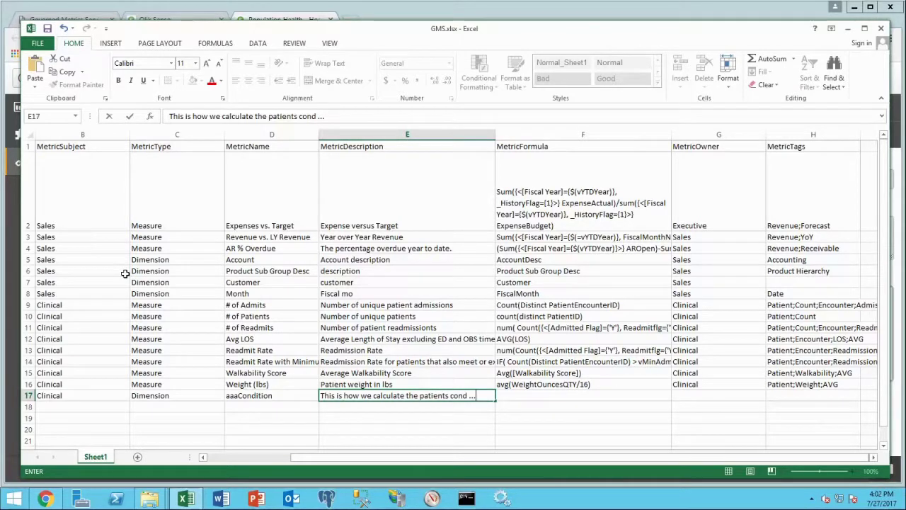
key("Tab")
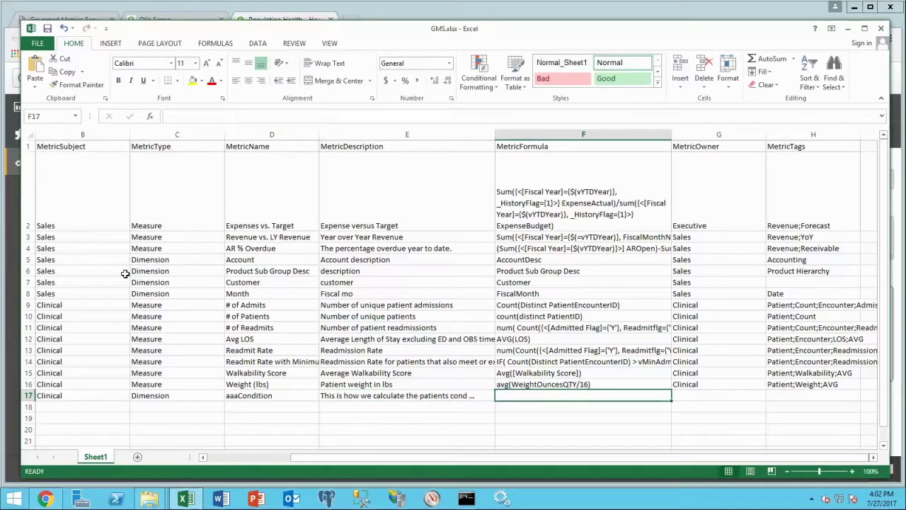
Give aaaCondition the formula [HRRP Condition] and owner Clinical
type("[HRRP Dim")
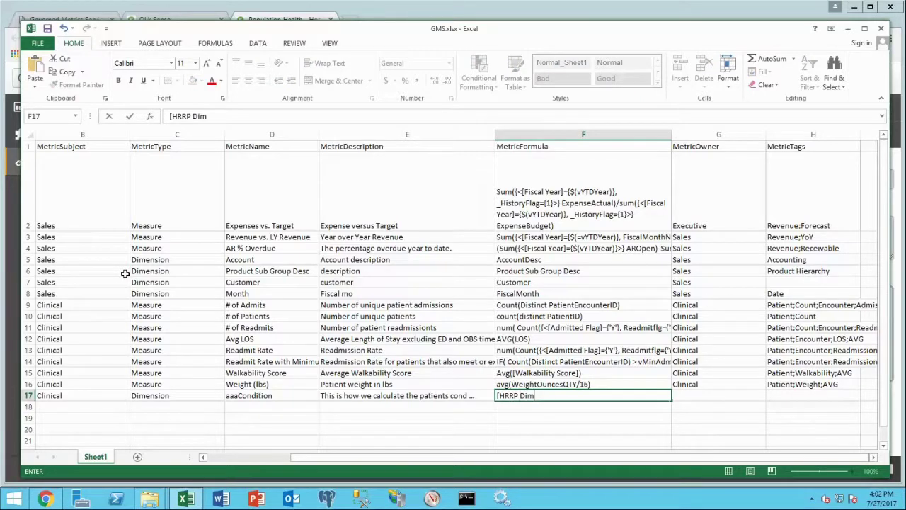
key("BackSpace")
key("BackSpace")
key("BackSpace")
type("Condition]")
key("Tab")
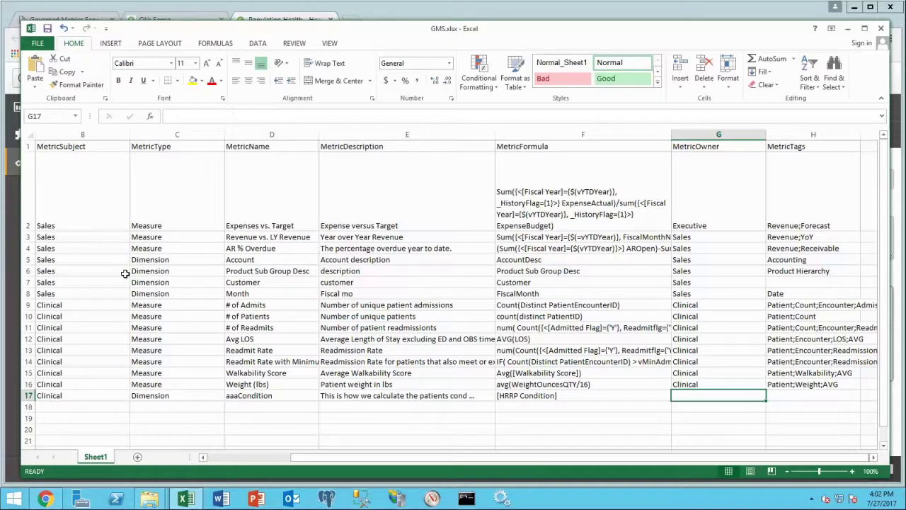
type("Clinical")
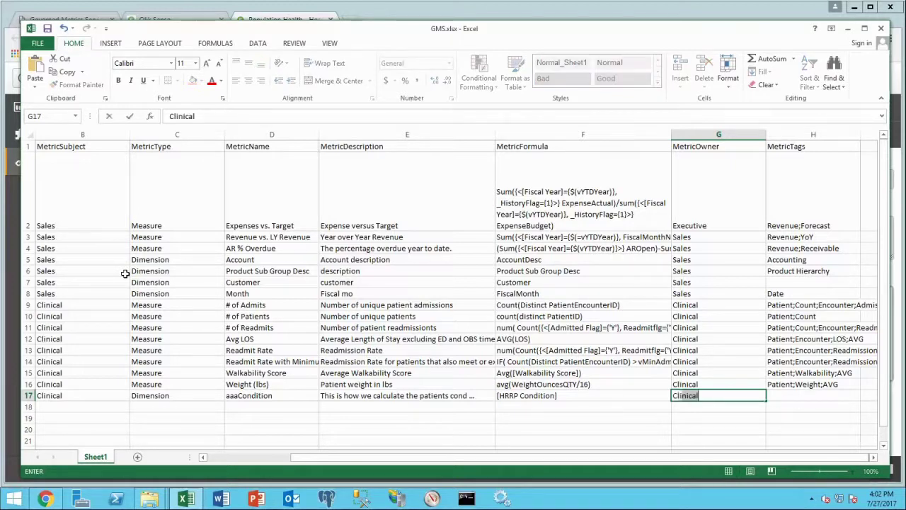
key("Tab")
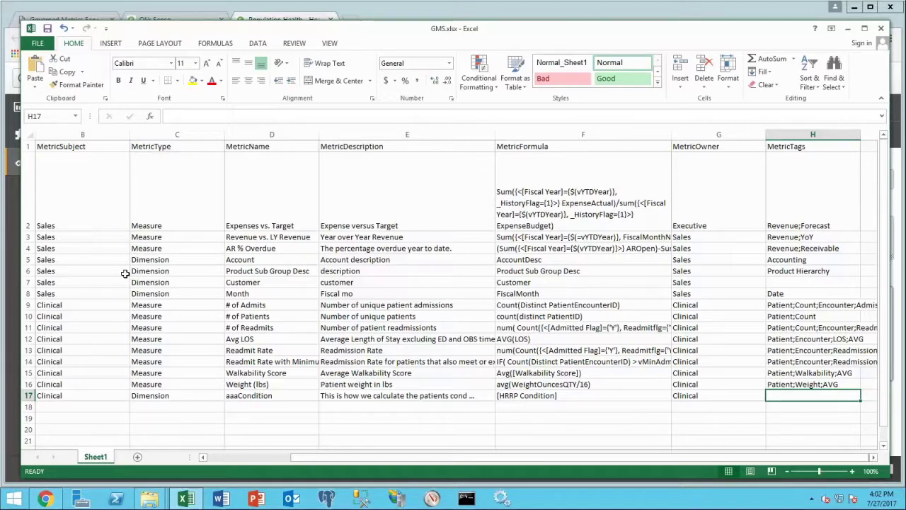
Add tags Patient;Condition;ICD, save GMS.xlsx and minimize Excel
type("Patient;Cn")
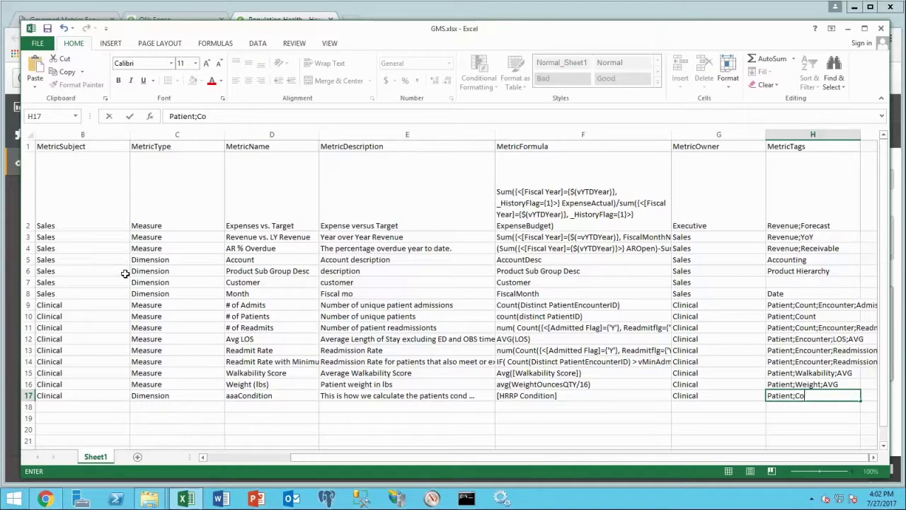
type("ndition;ICD")
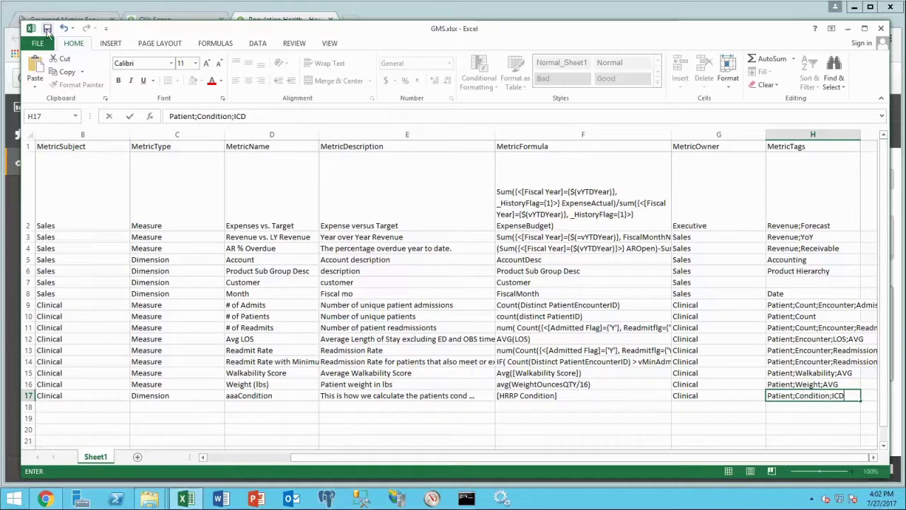
left_click(129, 116)
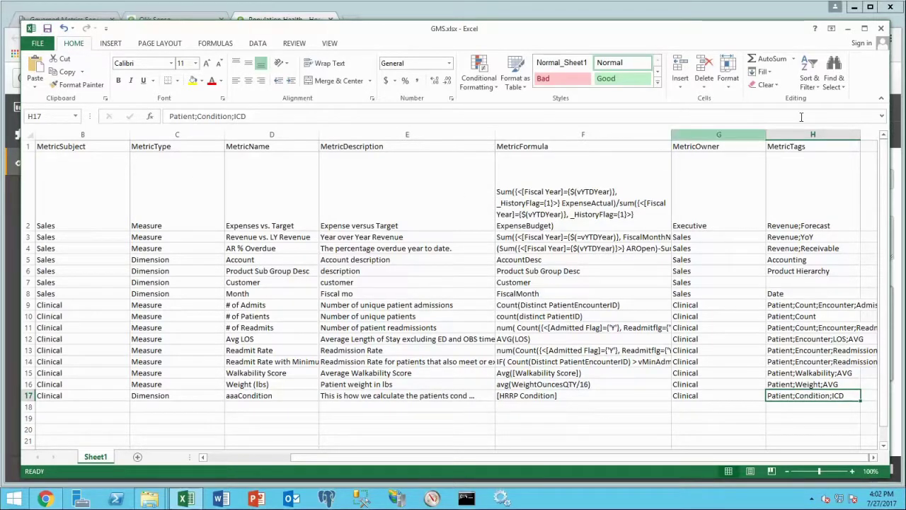
left_click(847, 29)
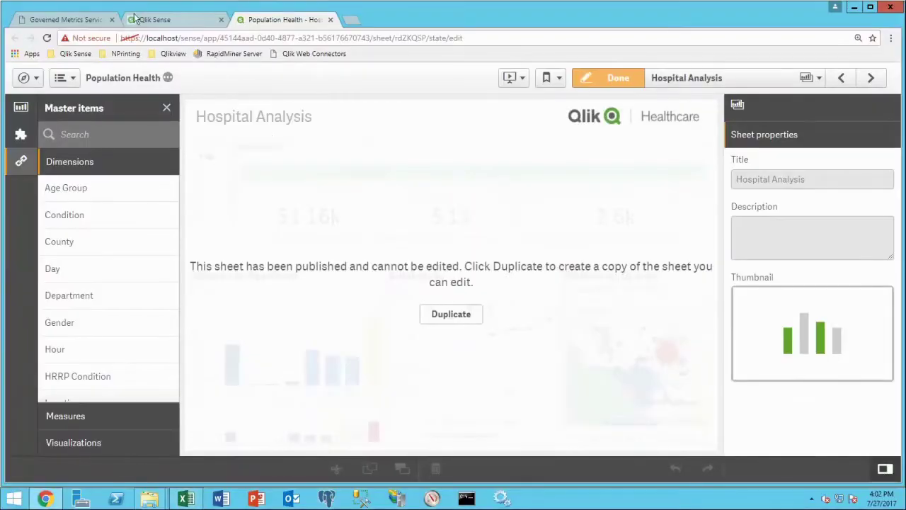
Close the sheet tab and test the Governed Metrics Service connection to Qlik Sense
left_click(331, 20)
left_click(83, 19)
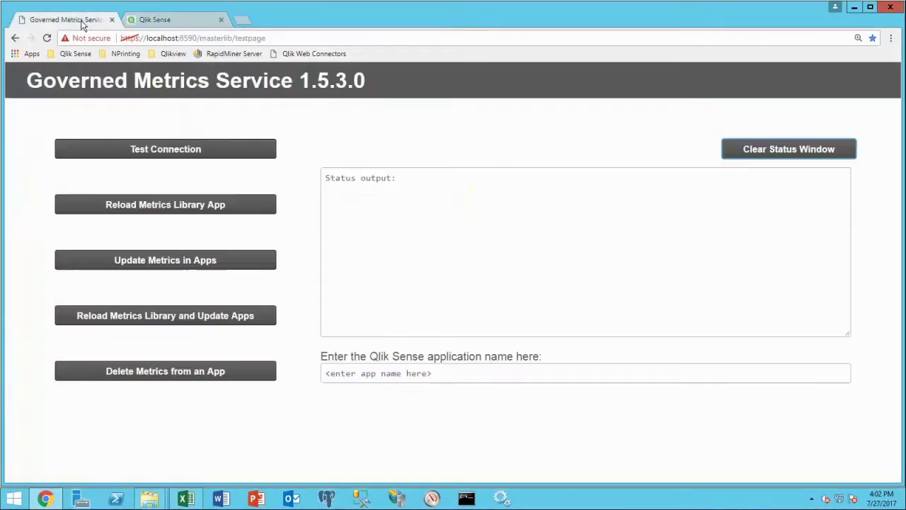
left_click(216, 148)
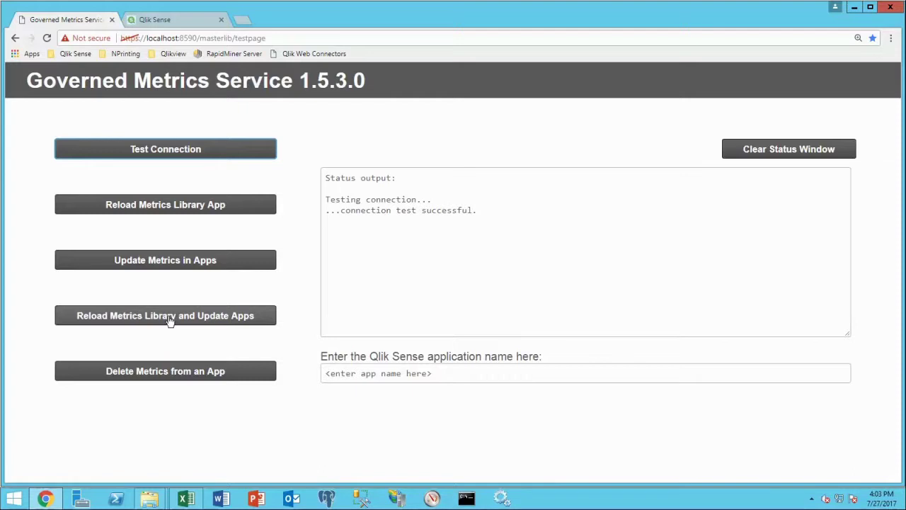
Run Reload Metrics Library and Update Apps until all apps are processed
left_click(163, 321)
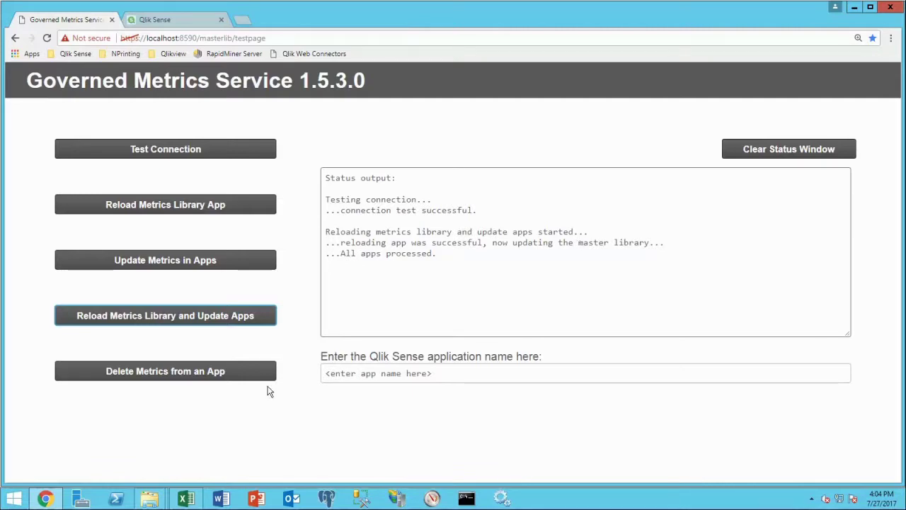
Inspect the formula in GMS.xlsx cell F4, then minimize Excel
left_click(187, 499)
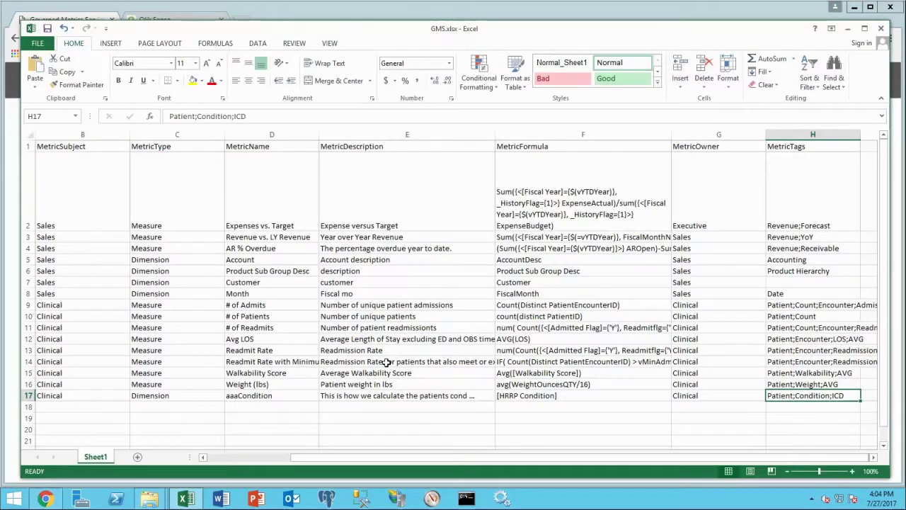
left_click(597, 247)
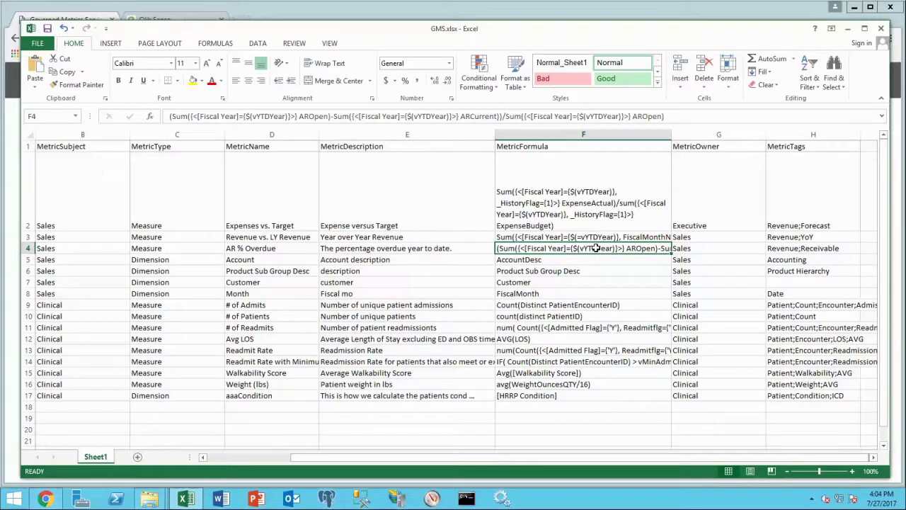
left_click(850, 30)
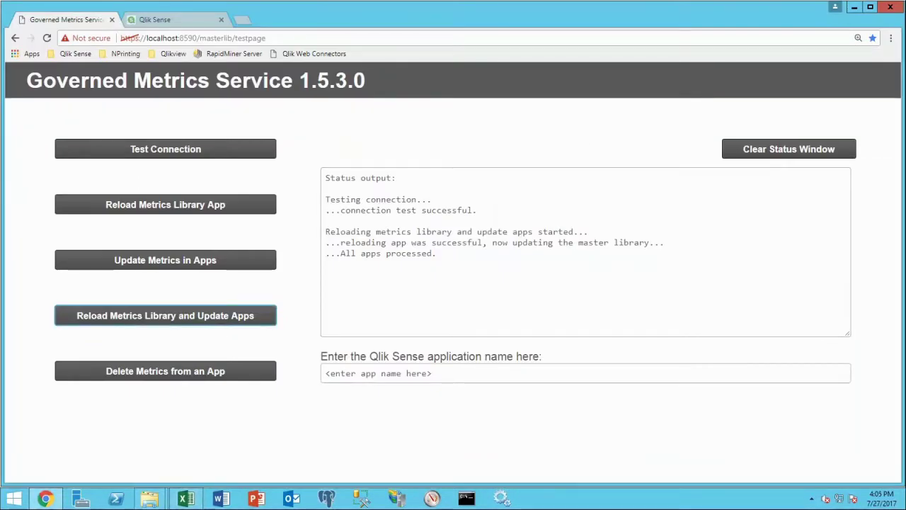
Open the Population Health app from the hub and go to its Metric Definitions sheet
left_click(162, 20)
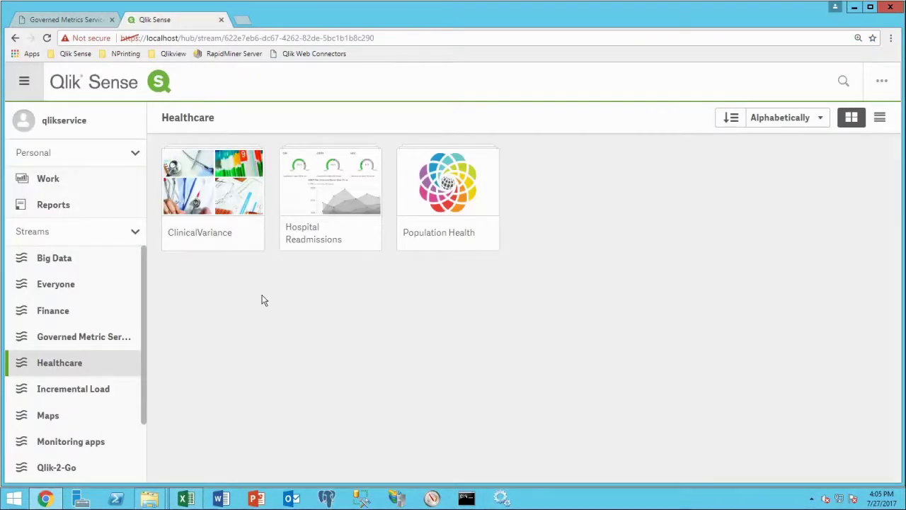
left_click(439, 205)
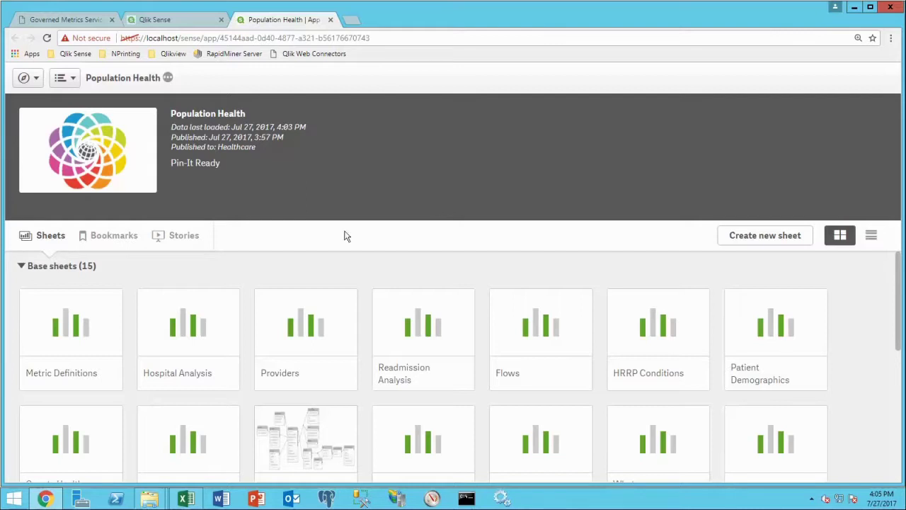
left_click(91, 330)
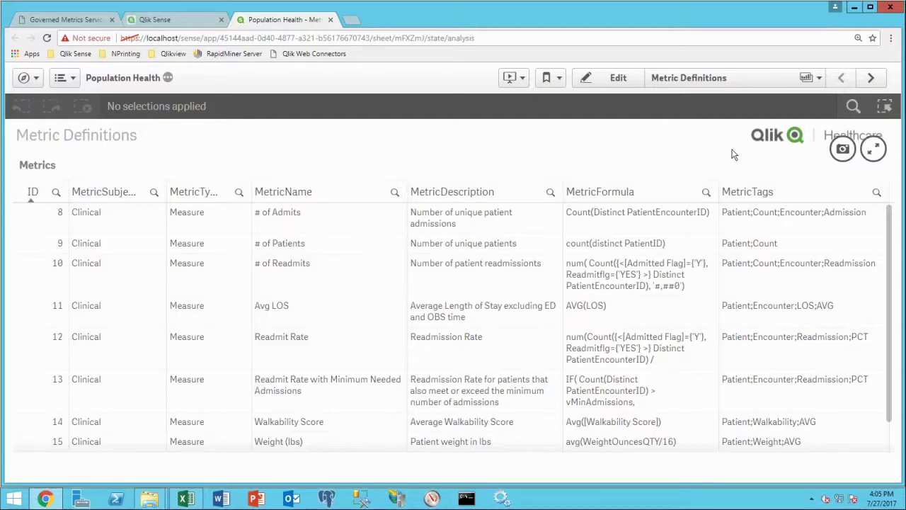
Scroll the Metrics table to aaaCondition (ID 20) and switch the sheet to edit mode
left_click(740, 81)
left_click(447, 205)
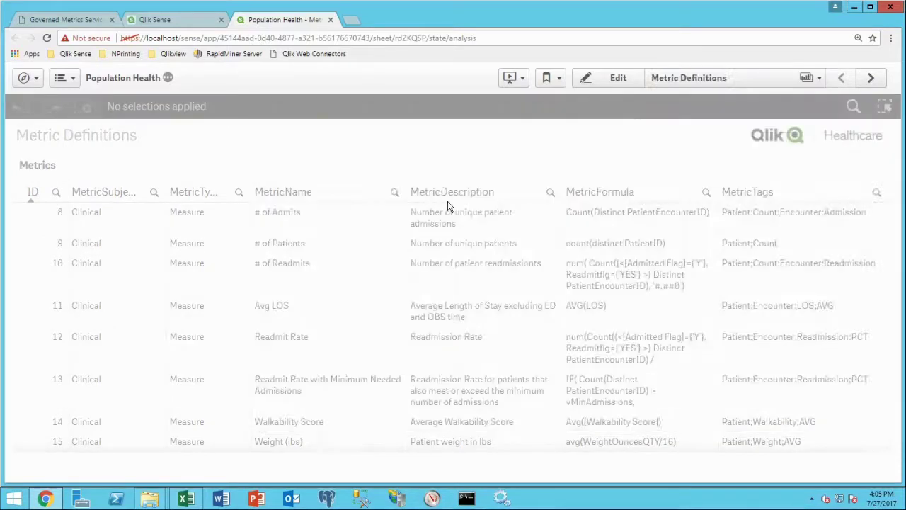
left_click(841, 77)
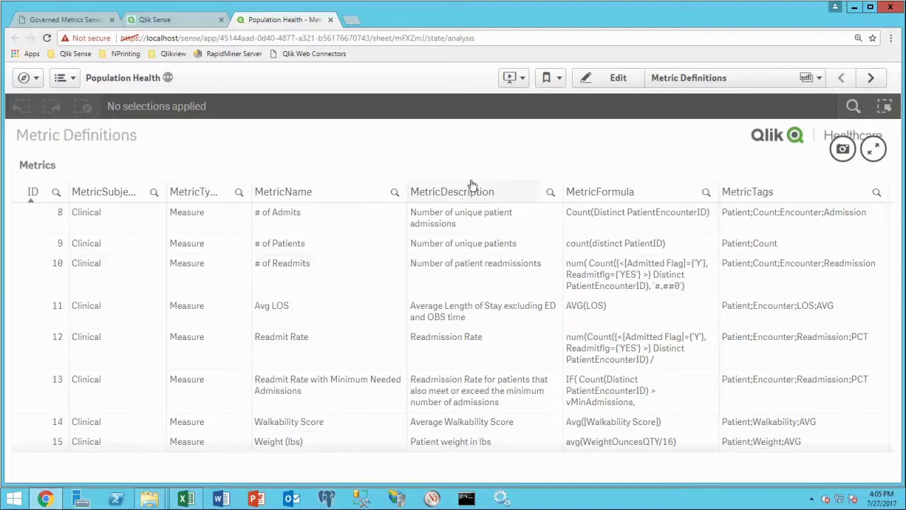
scroll(566, 283, "down", 1)
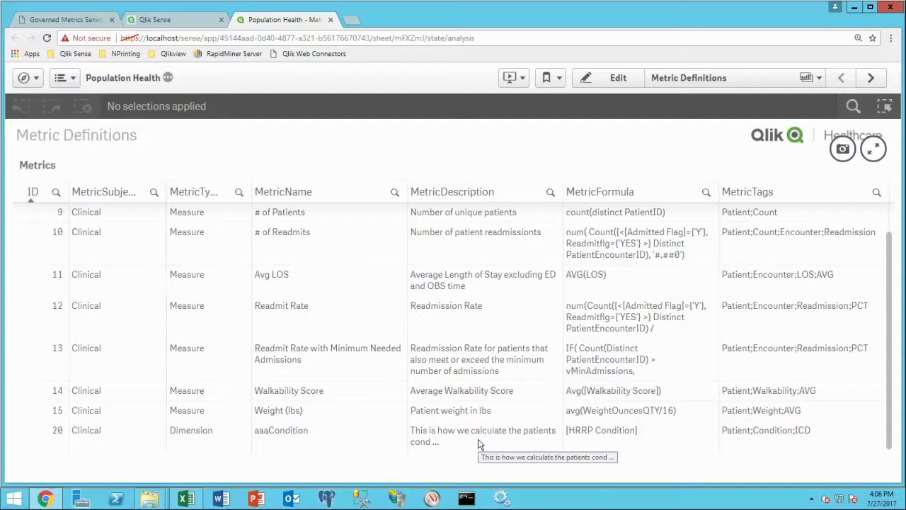
left_click(606, 78)
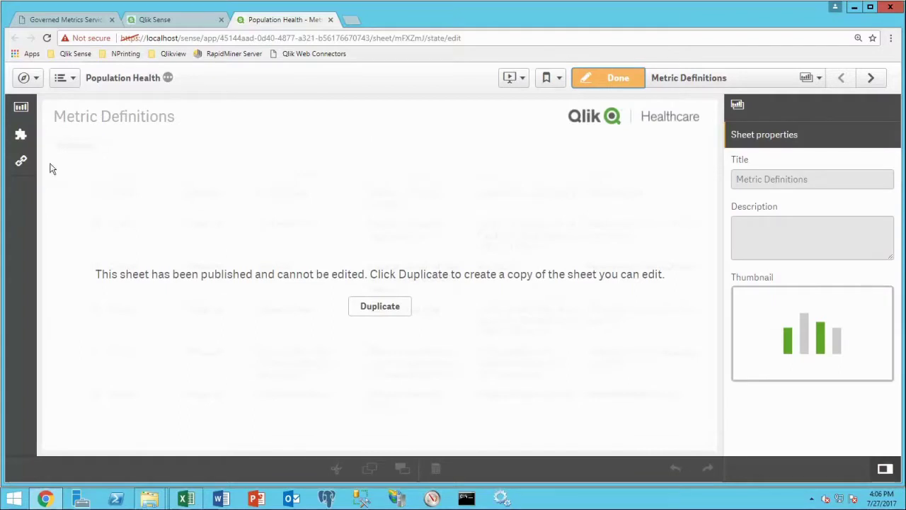
Preview the aaaCondition master dimension, based on HRRP Condition with Clinical and Patient tags
left_click(20, 162)
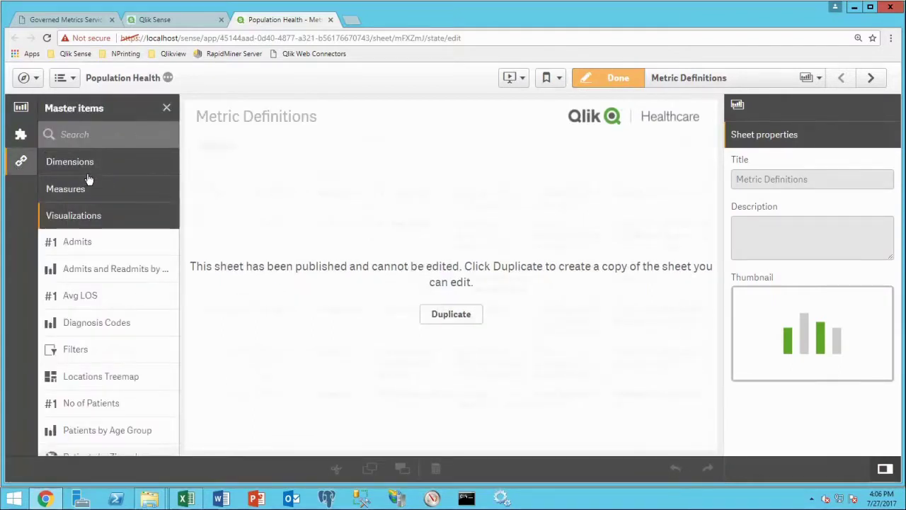
left_click(87, 164)
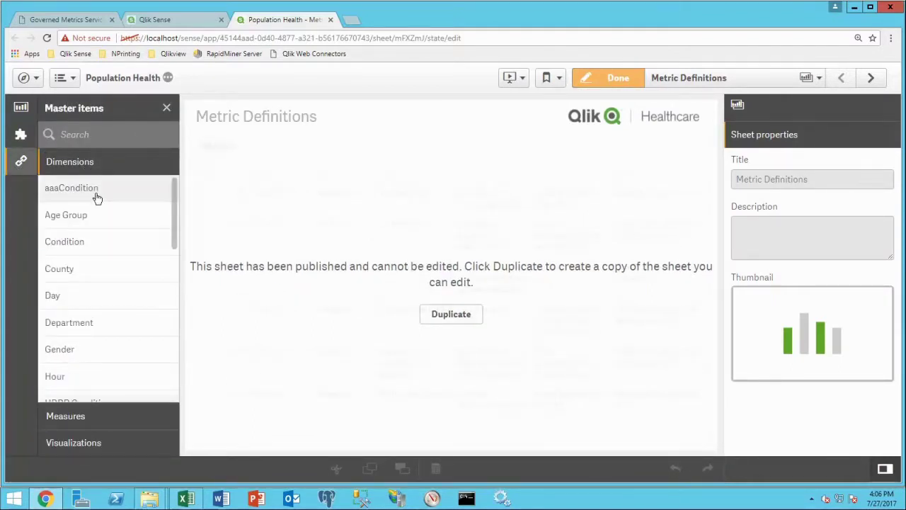
left_click(98, 198)
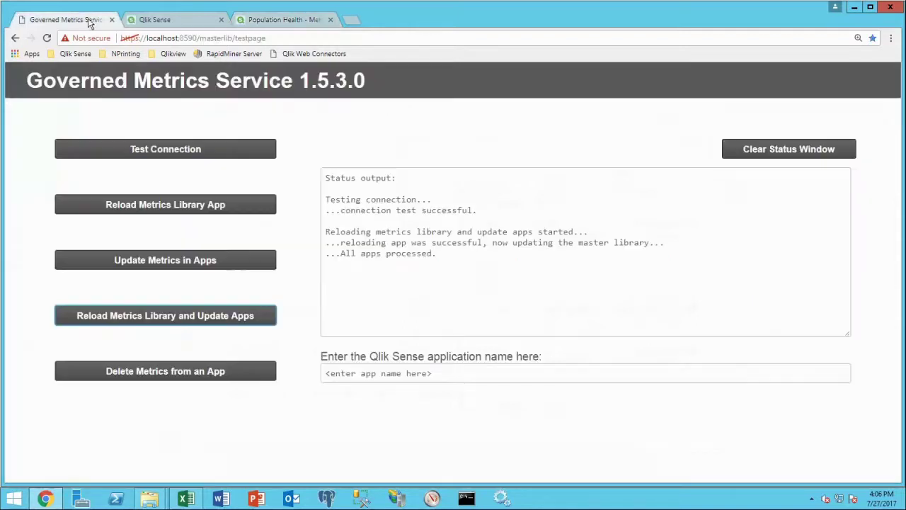
Check Governed Metrics Service, then return and leave edit mode on Metric Definitions
left_click(85, 20)
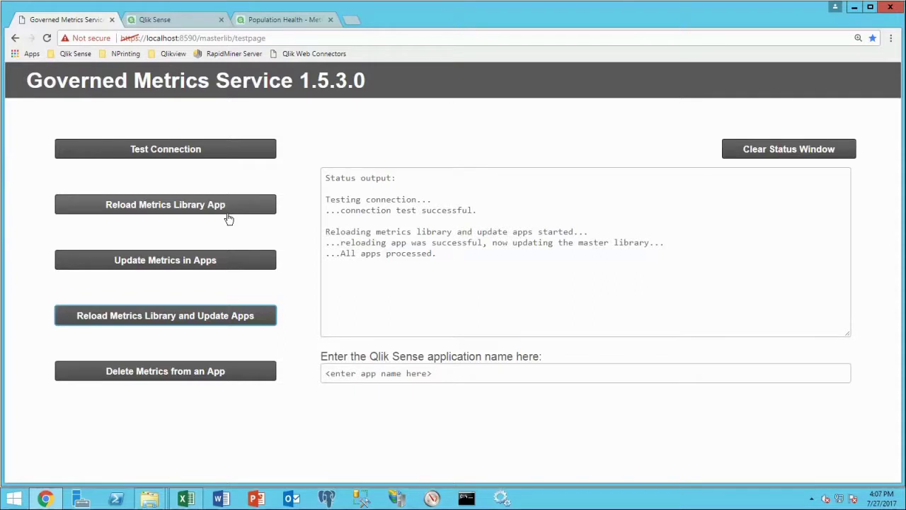
left_click(285, 19)
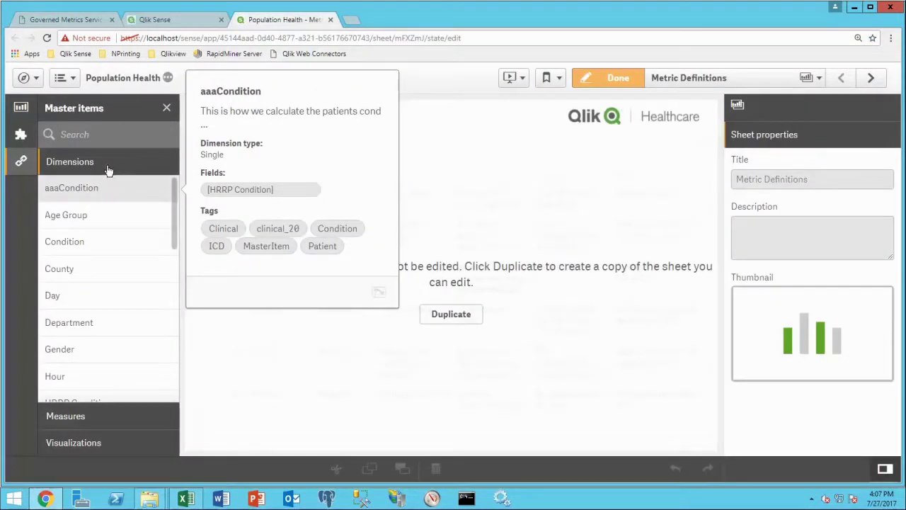
left_click(598, 82)
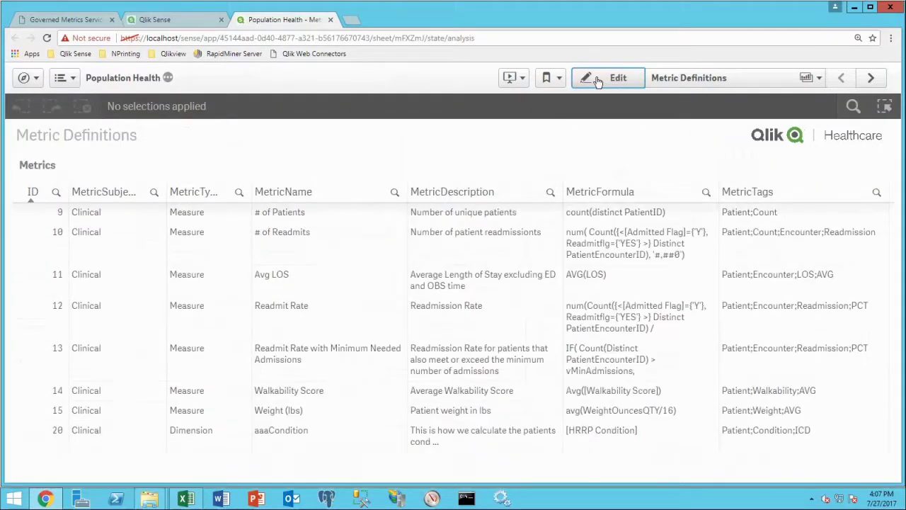
Create a new personal sheet, My new sheet, and open it
left_click(687, 80)
scroll(698, 254, "down", 5)
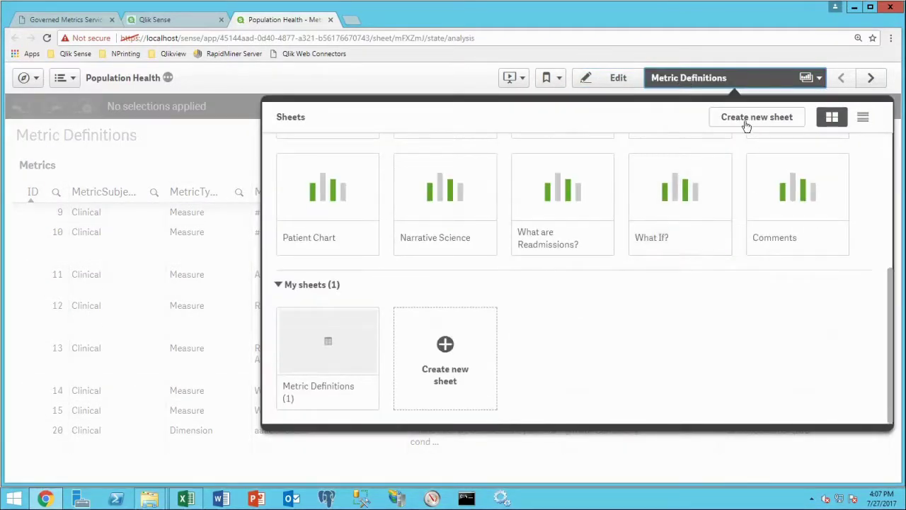
left_click(747, 119)
left_click(452, 243)
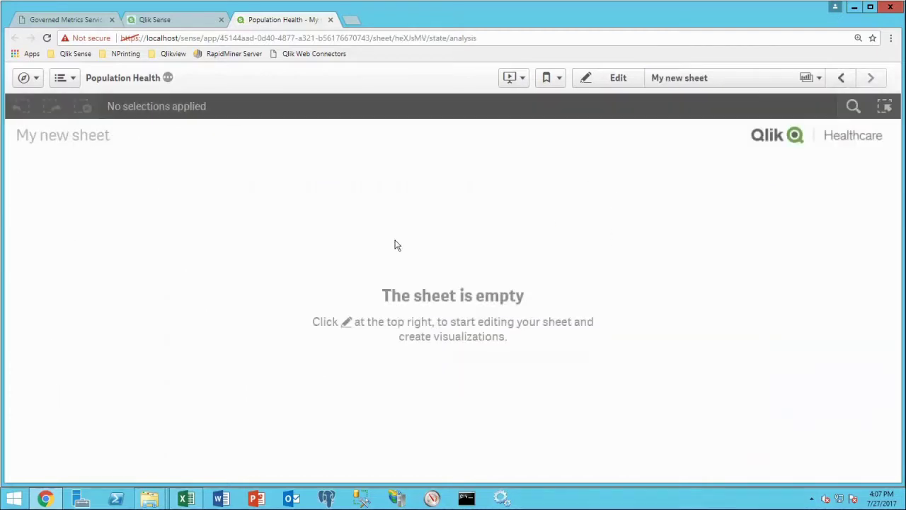
Add an aaaCondition filter pane as a narrow strip on the left of the sheet
left_click(612, 83)
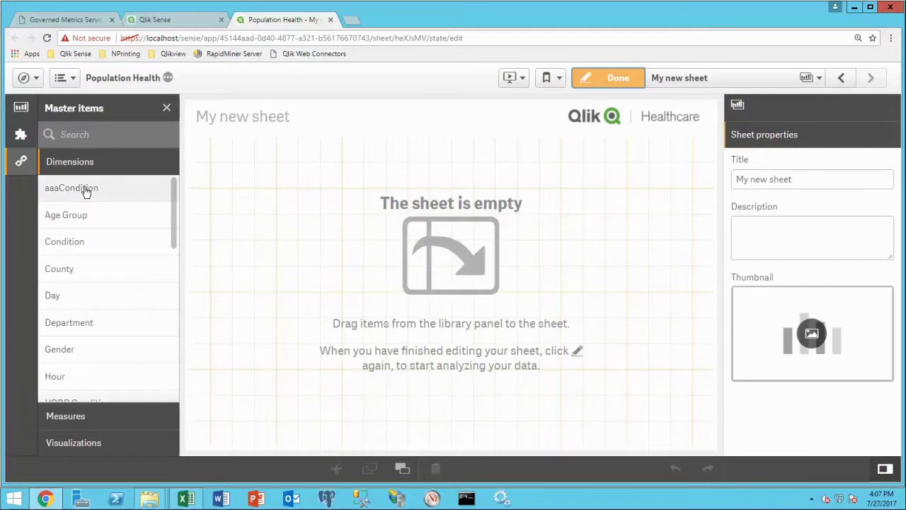
left_click_drag(56, 187, 283, 234)
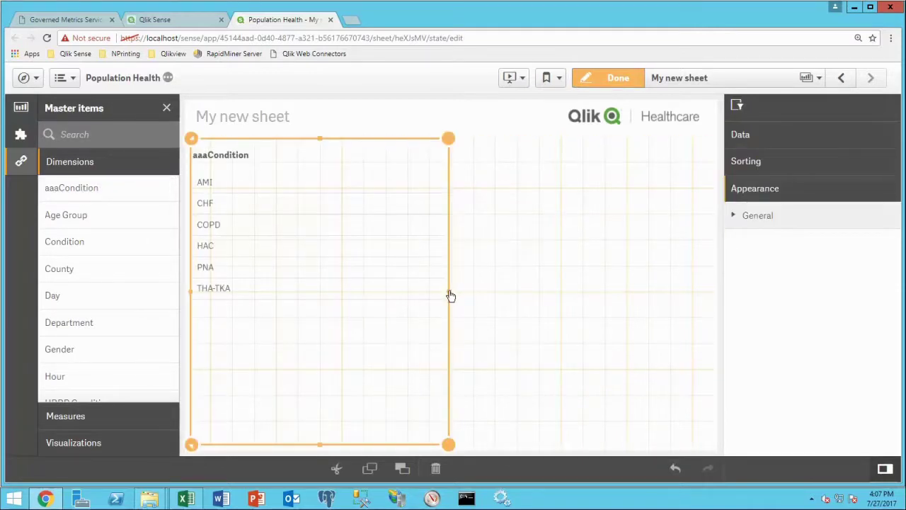
left_click_drag(449, 293, 299, 283)
Add a bar chart of Readmit Rate by aaaCondition on the right and finish editing
left_click(21, 107)
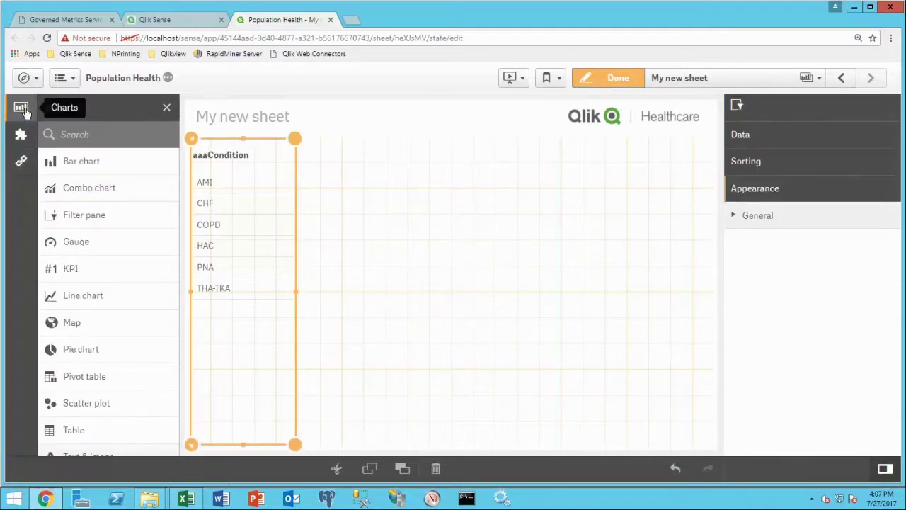
left_click_drag(64, 162, 472, 252)
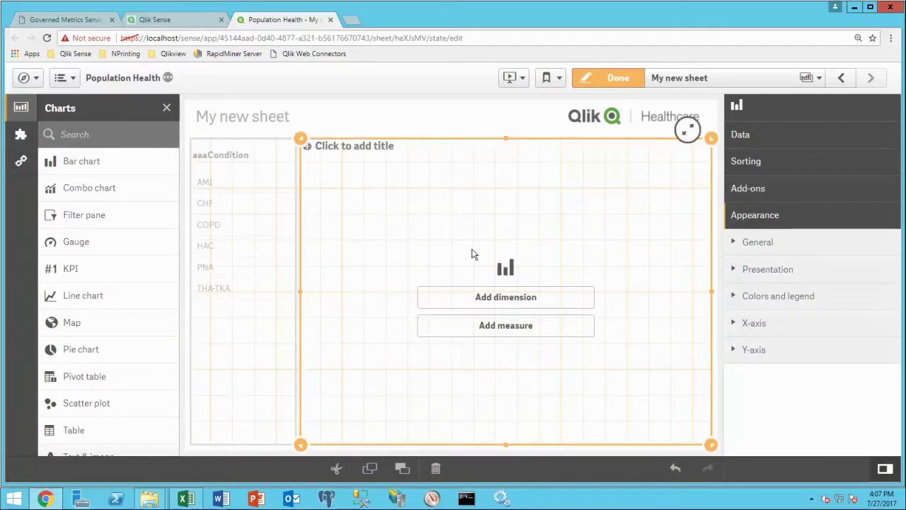
left_click(534, 303)
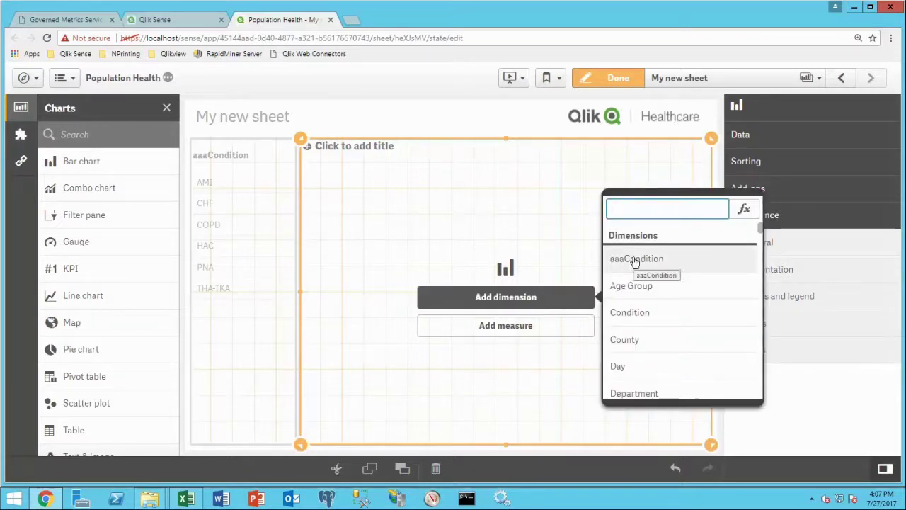
left_click(634, 260)
left_click(540, 326)
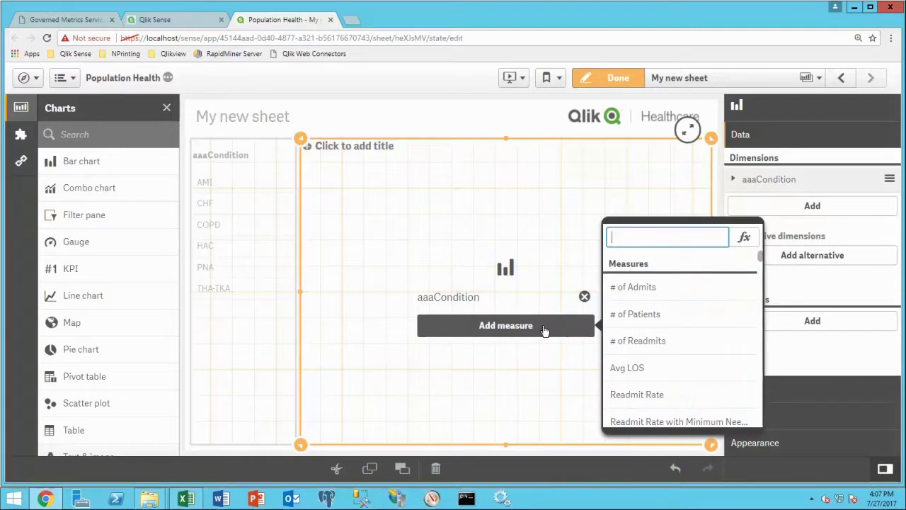
left_click(652, 394)
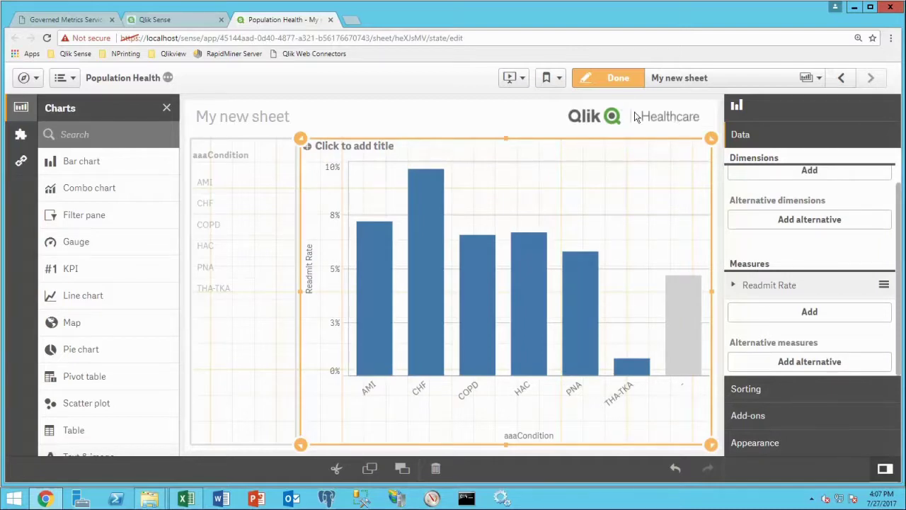
left_click(617, 79)
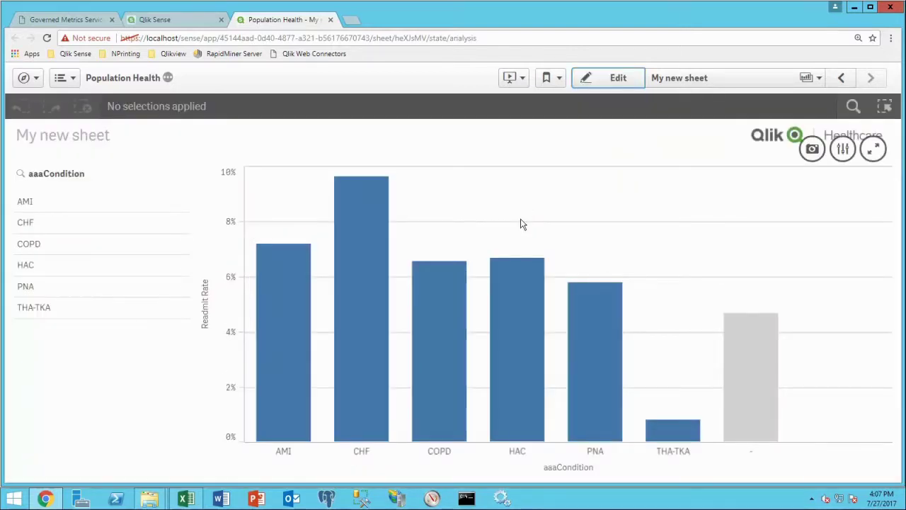